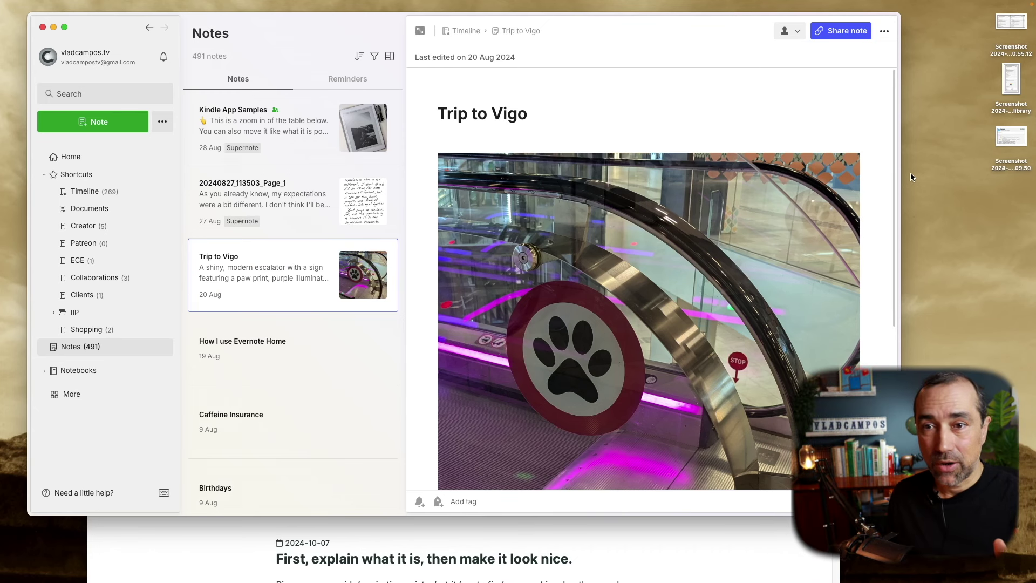
Open the account dropdown from the account name at the top of Evernote's sidebar.
{"action": "left_click", "coordinate": [97, 61]}
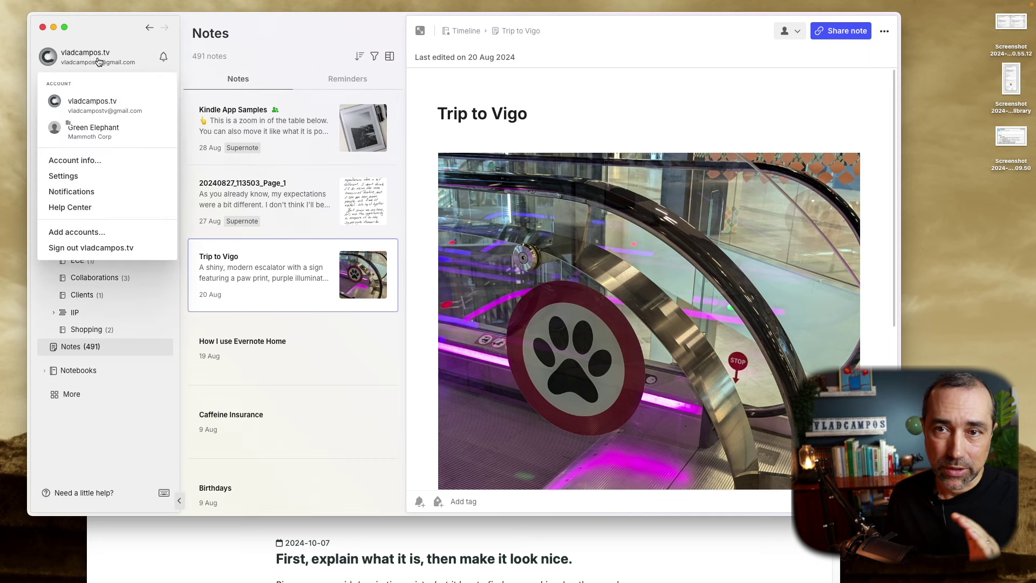
Confirm in Evernote Settings that local data is in Library/Application Support/Evernote, then switch to Finder.
{"action": "left_click", "coordinate": [103, 177]}
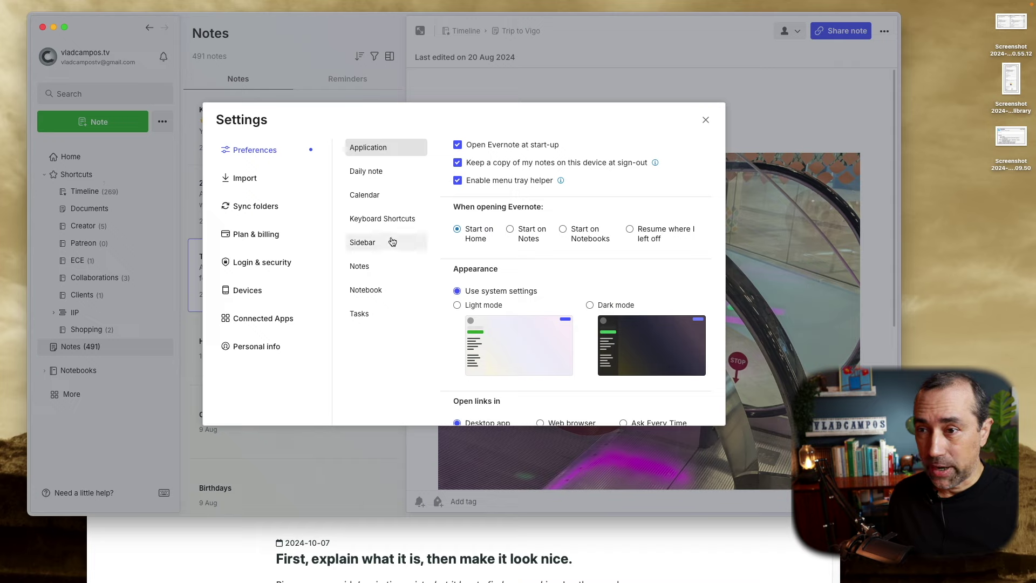
{"action": "scroll", "coordinate": [630, 272], "scroll_direction": "down", "scroll_amount": 5}
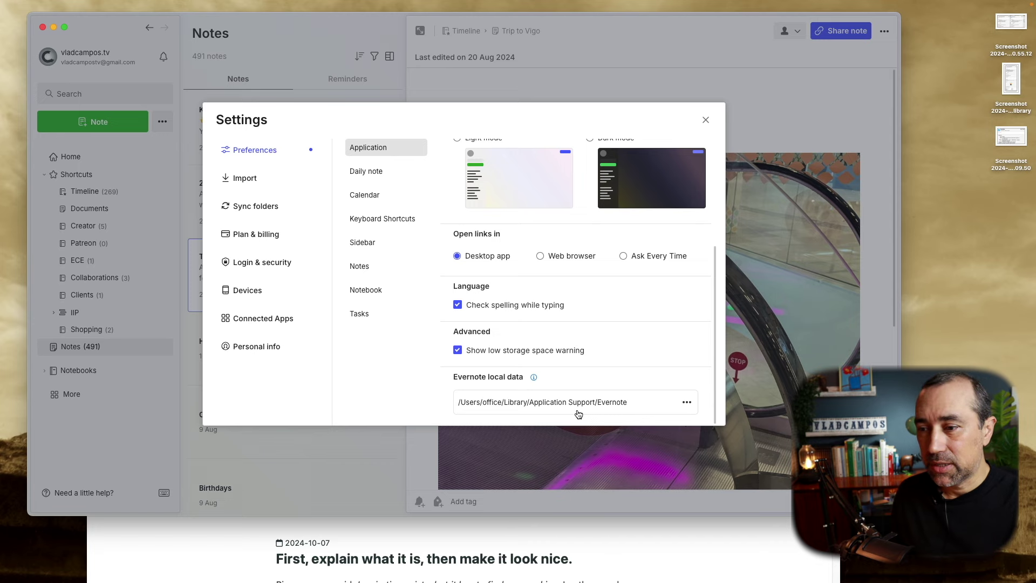
{"action": "left_click", "coordinate": [705, 119]}
{"action": "left_click", "coordinate": [269, 565]}
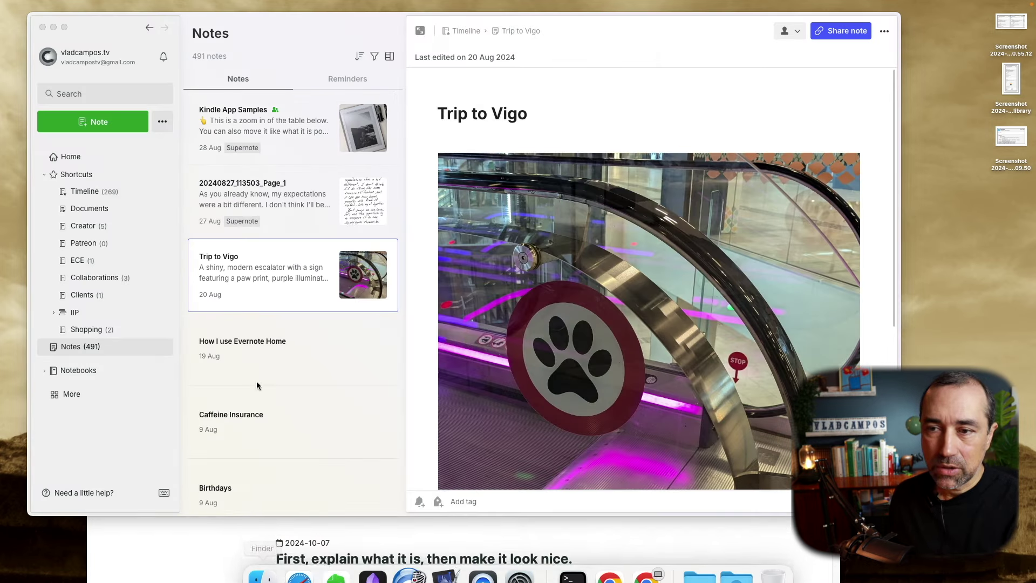
Navigate via Go > Library to Application Support and select the Evernote folder.
{"action": "mouse_move", "coordinate": [102, 4]}
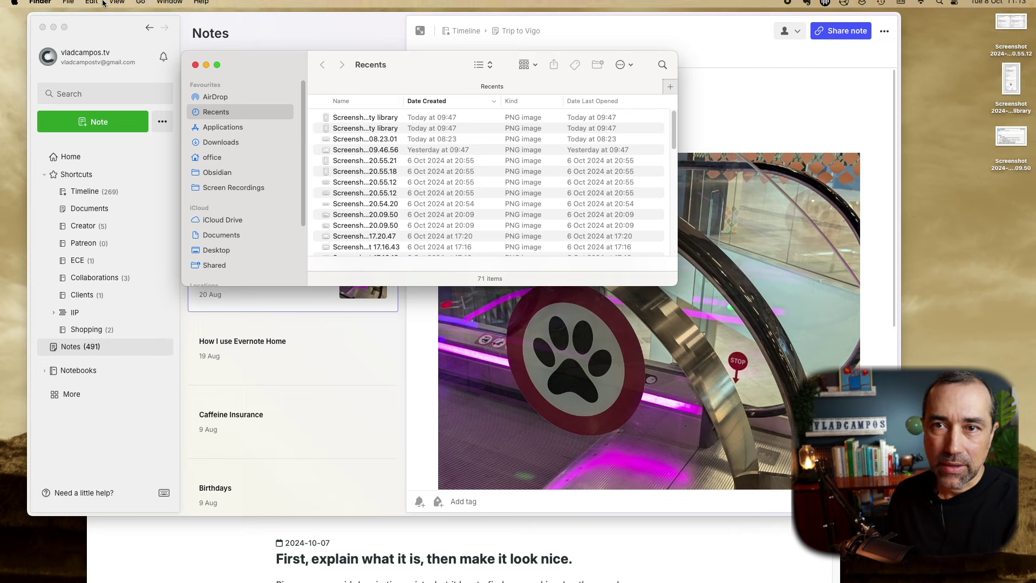
{"action": "left_click", "coordinate": [141, 7]}
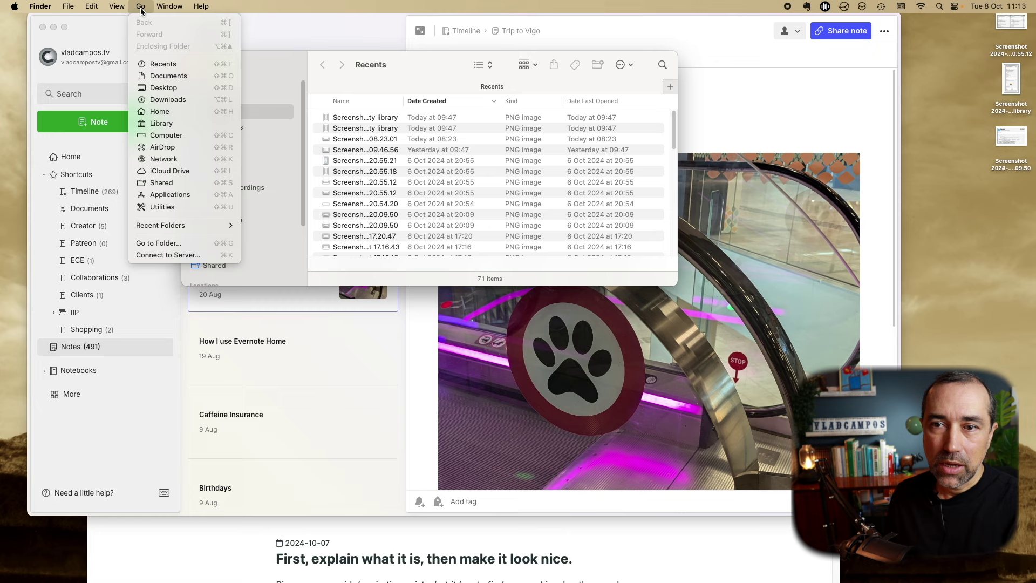
{"action": "left_click", "coordinate": [185, 128]}
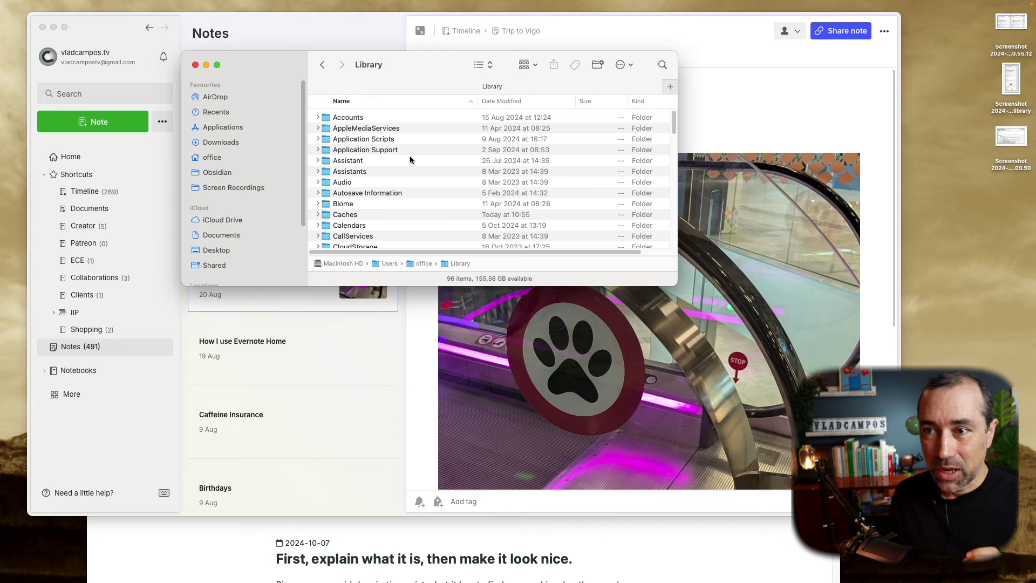
{"action": "double_click", "coordinate": [326, 152]}
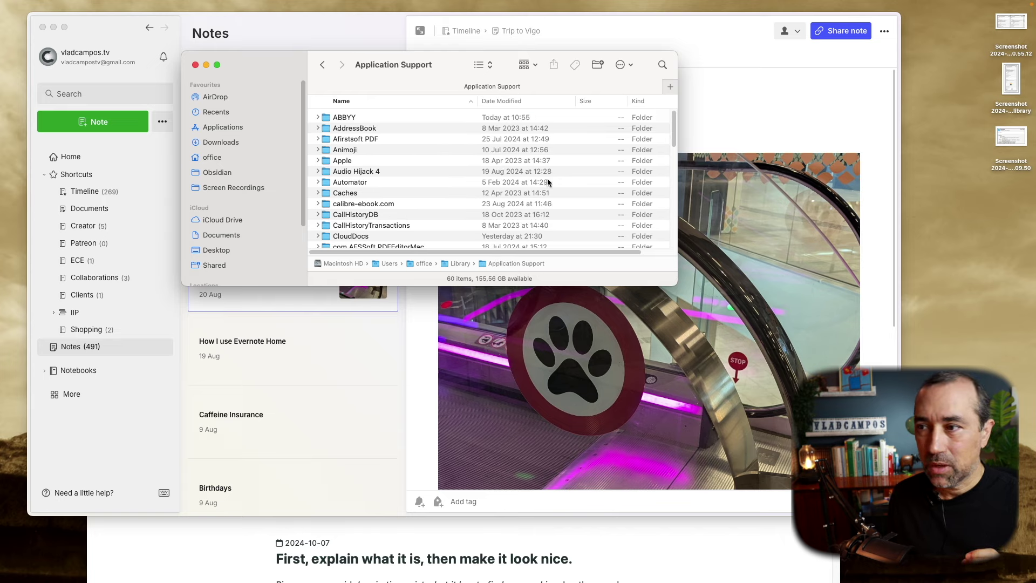
{"action": "left_click_drag", "start_coordinate": [673, 122], "coordinate": [671, 198]}
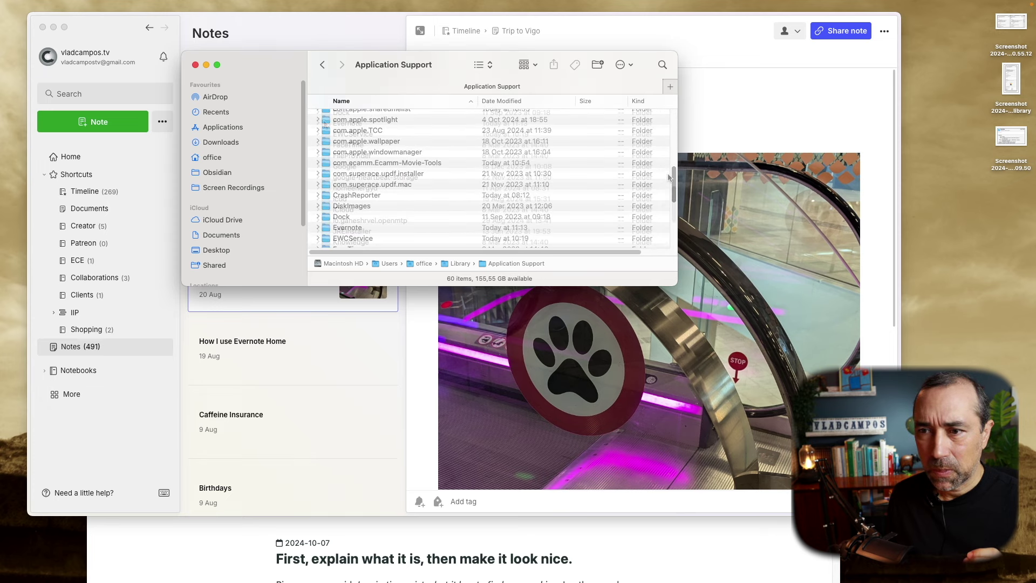
{"action": "left_click", "coordinate": [326, 124]}
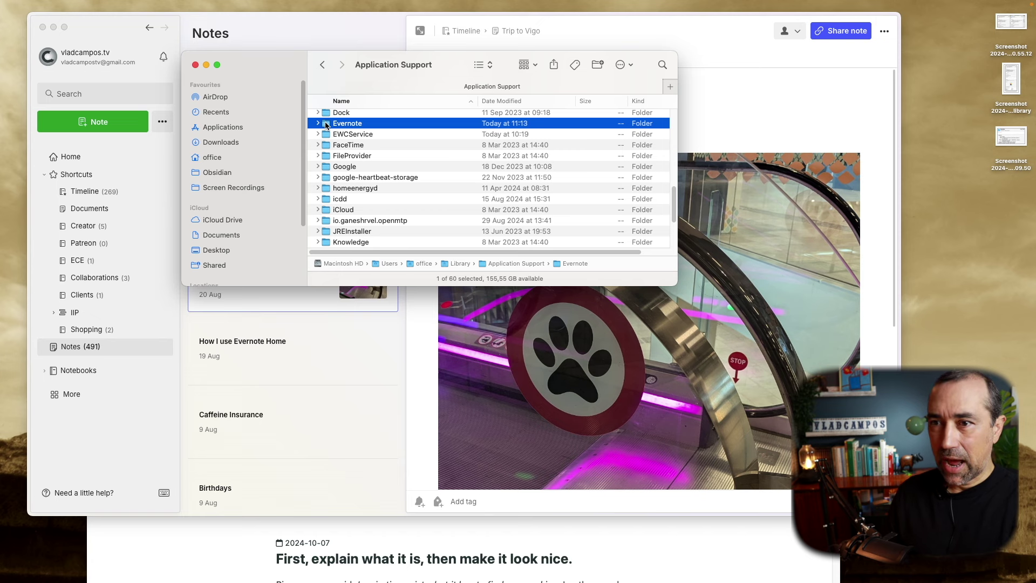
Get Info on the Evernote folder to see 1.73 GB in 10,229 items, then return to Evernote.
{"action": "key", "text": "super+i"}
{"action": "left_click_drag", "start_coordinate": [130, 21], "coordinate": [668, 47]}
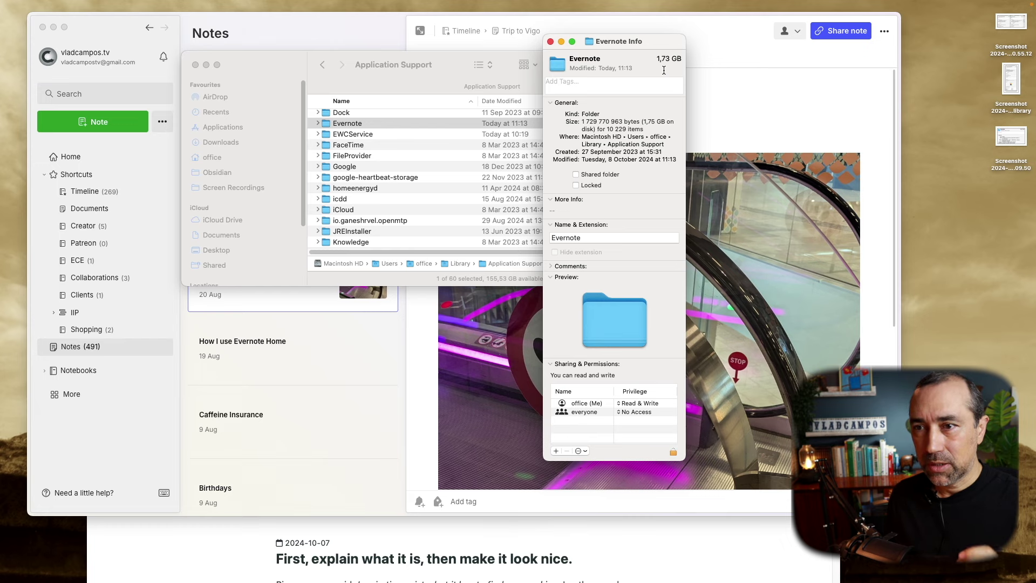
{"action": "left_click", "coordinate": [550, 42]}
{"action": "left_click", "coordinate": [362, 22]}
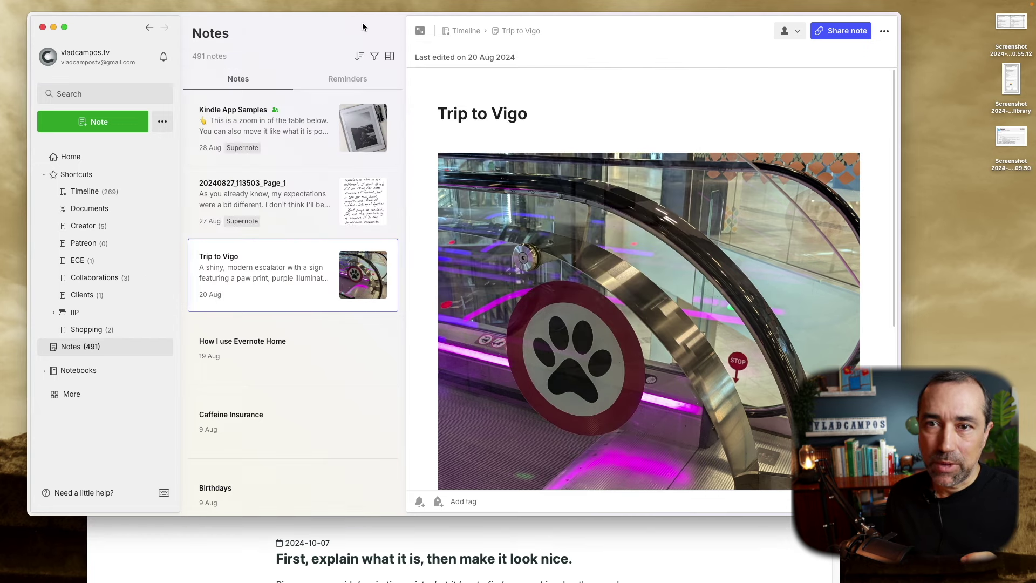
Preview the sign-out option 'Remove my Evernote data from this device', then cancel and move the window down.
{"action": "left_click", "coordinate": [96, 63]}
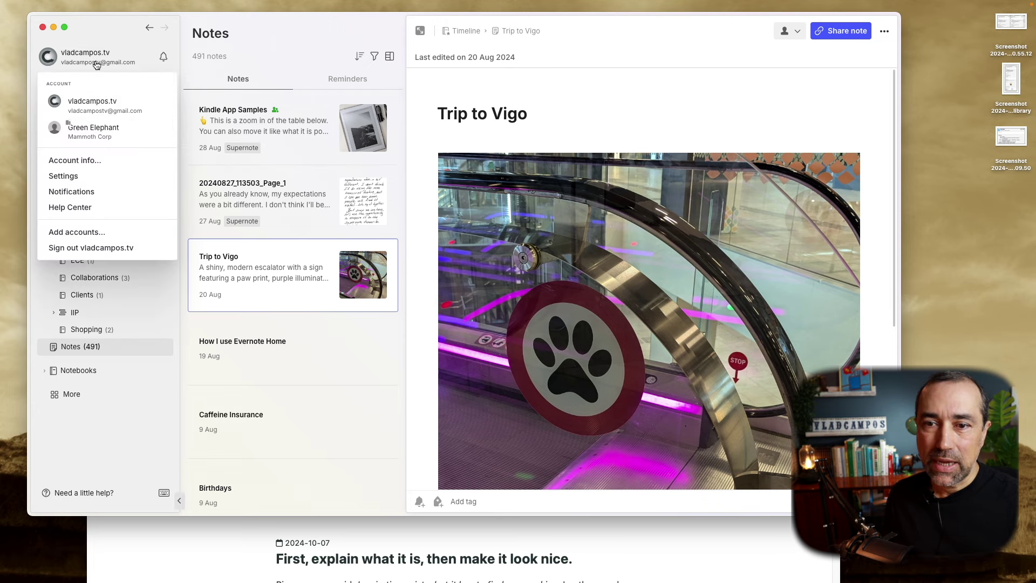
{"action": "left_click", "coordinate": [147, 248]}
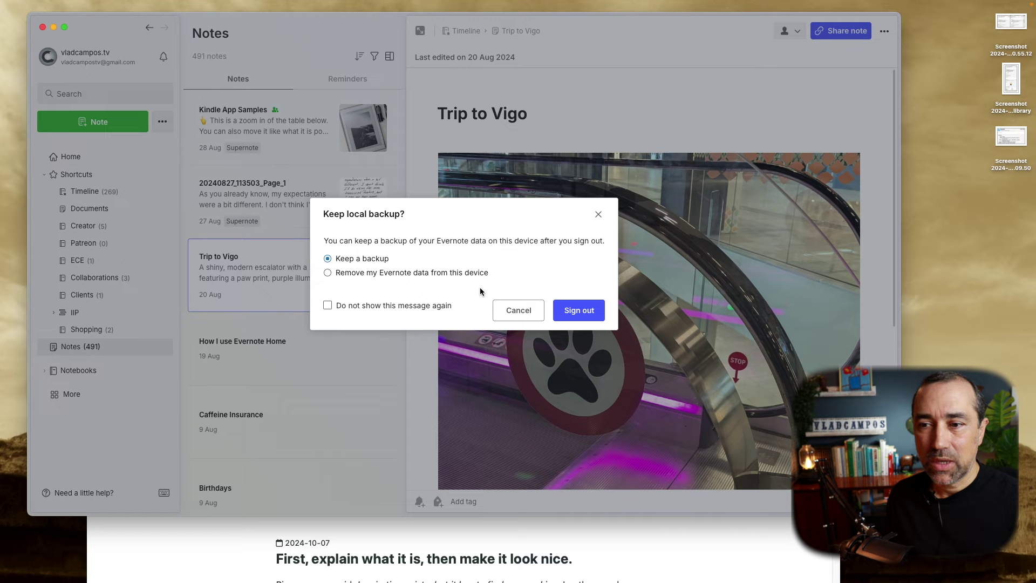
{"action": "left_click", "coordinate": [328, 272]}
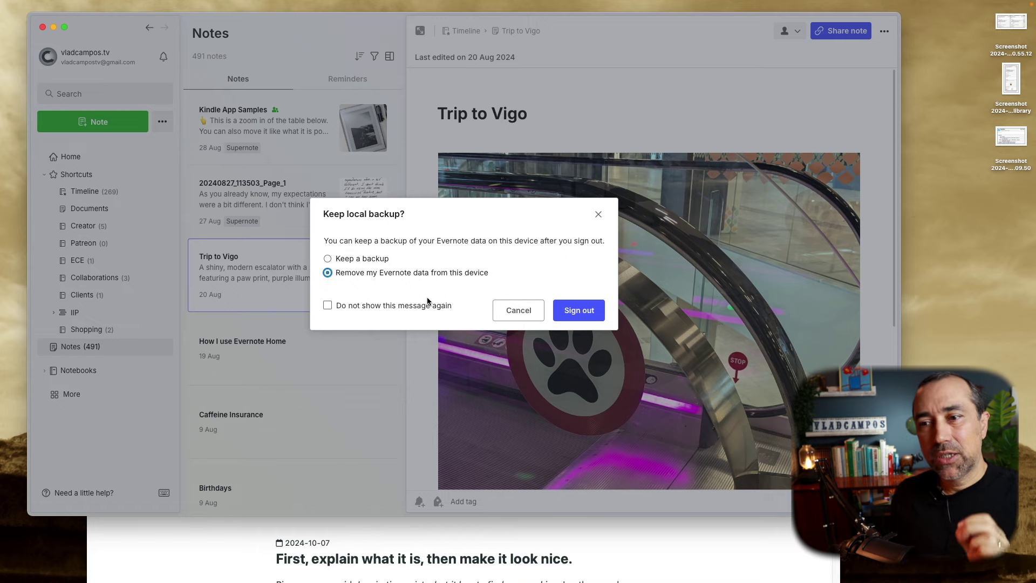
{"action": "left_click", "coordinate": [600, 215]}
{"action": "left_click_drag", "start_coordinate": [588, 23], "coordinate": [583, 218]}
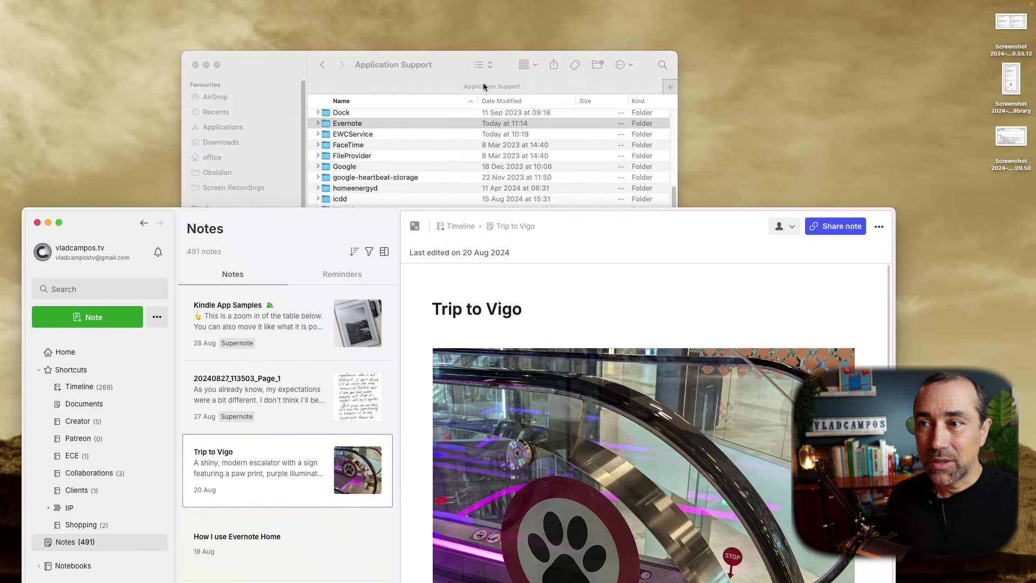
Expand the Microsoft folder to reveal its Skype for Desktop, Teams and vcxpc subfolders.
{"action": "left_click_drag", "start_coordinate": [484, 86], "coordinate": [501, 71]}
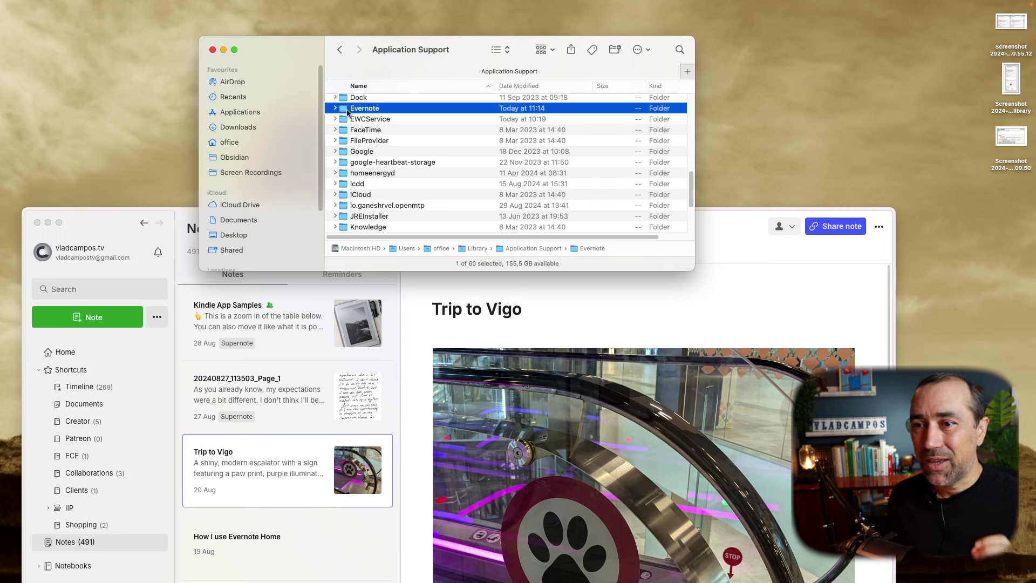
{"action": "scroll", "coordinate": [447, 158], "scroll_direction": "down", "scroll_amount": 5}
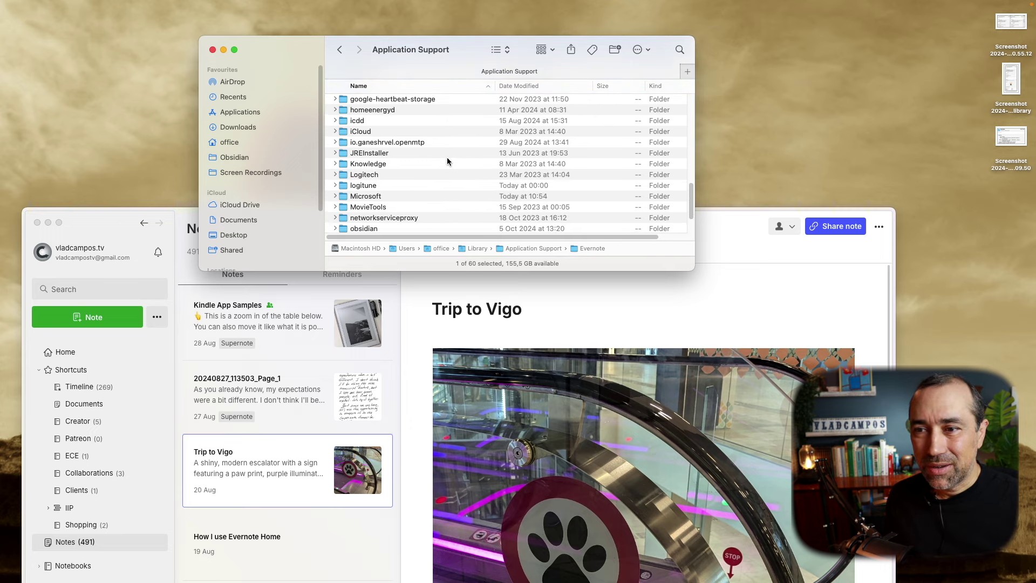
{"action": "left_click", "coordinate": [410, 197]}
{"action": "left_click", "coordinate": [335, 197]}
{"action": "scroll", "coordinate": [389, 189], "scroll_direction": "down", "scroll_amount": 2}
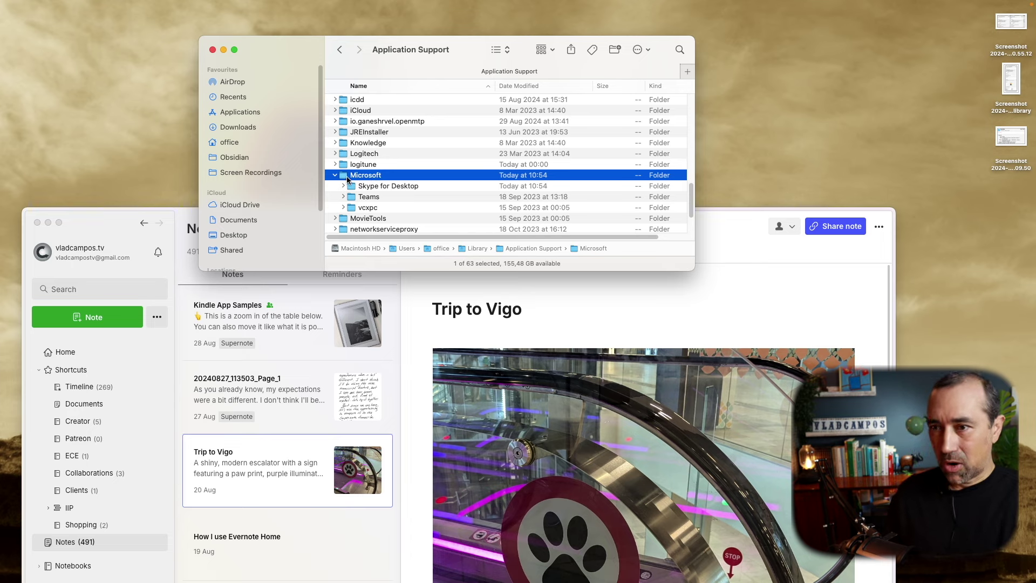
Check the Microsoft folder's size (61,1 MB, 1,112 items) and move it to the Trash.
{"action": "key", "text": "super+i"}
{"action": "left_click_drag", "start_coordinate": [126, 21], "coordinate": [616, 51]}
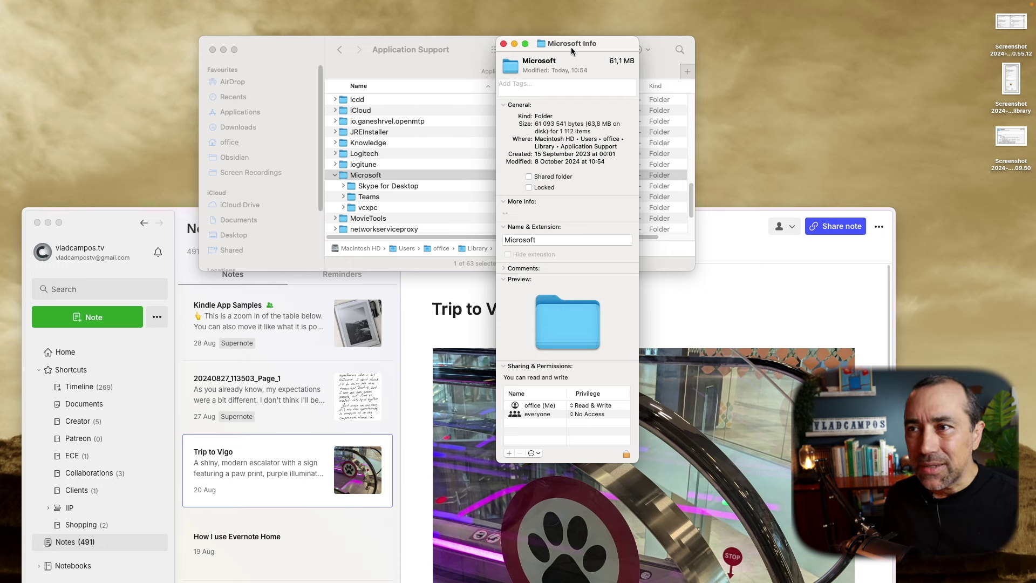
{"action": "left_click", "coordinate": [503, 44]}
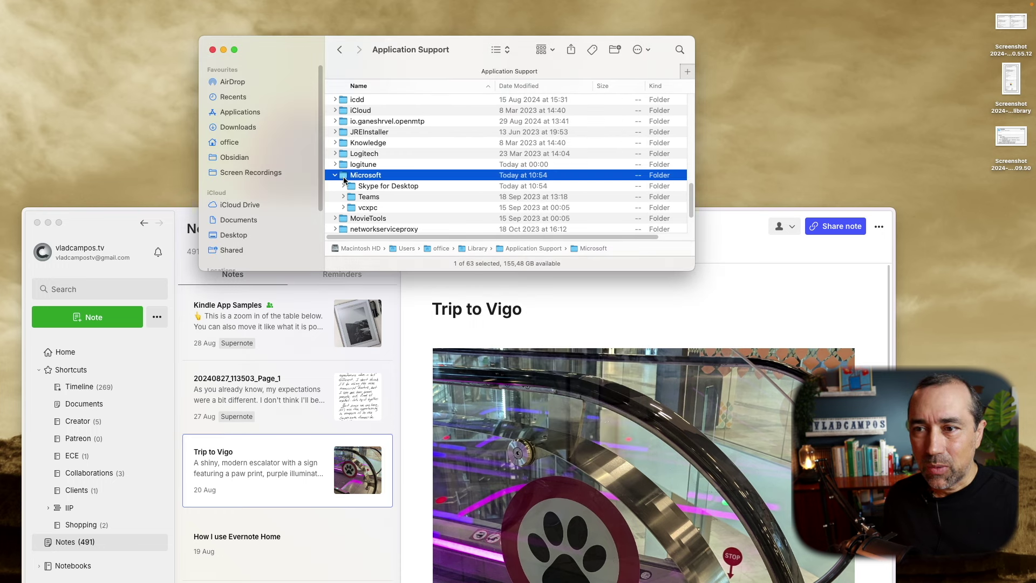
{"action": "key", "text": "super+BackSpace"}
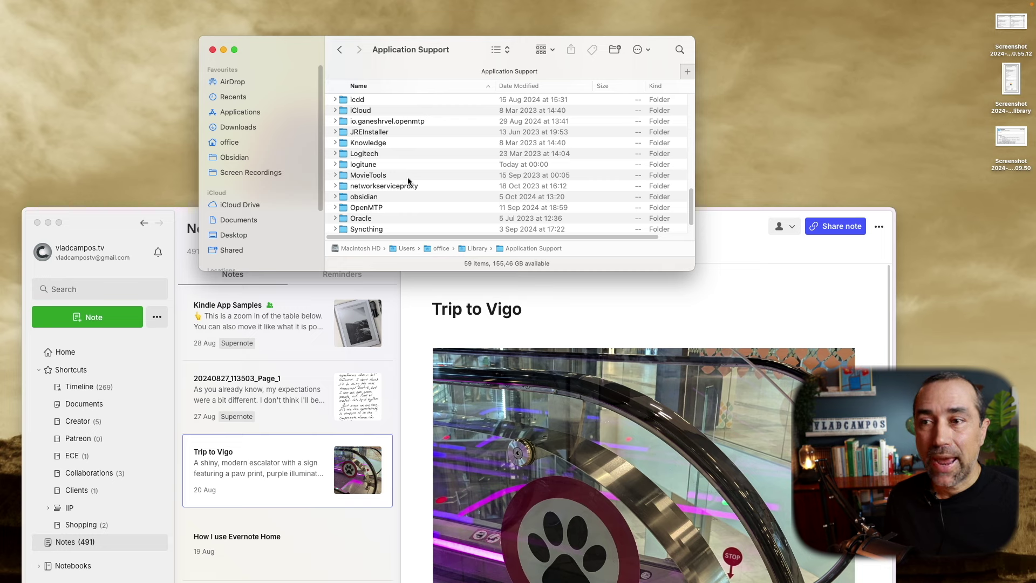
{"action": "scroll", "coordinate": [408, 181], "scroll_direction": "up", "scroll_amount": 15}
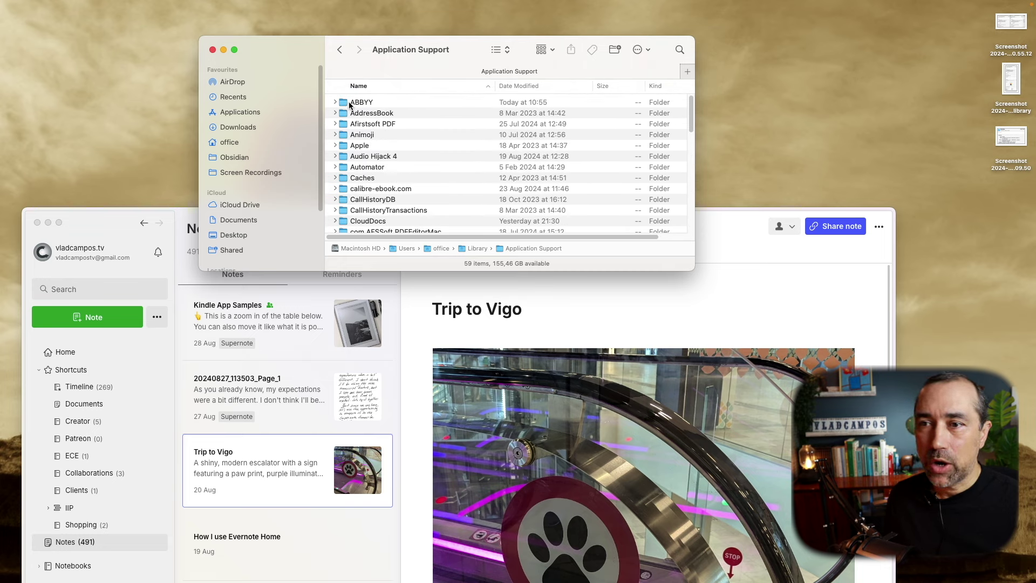
Check the ABBYY folder's size (381 KB, 30 items), then bring Safari to the front.
{"action": "left_click", "coordinate": [346, 105]}
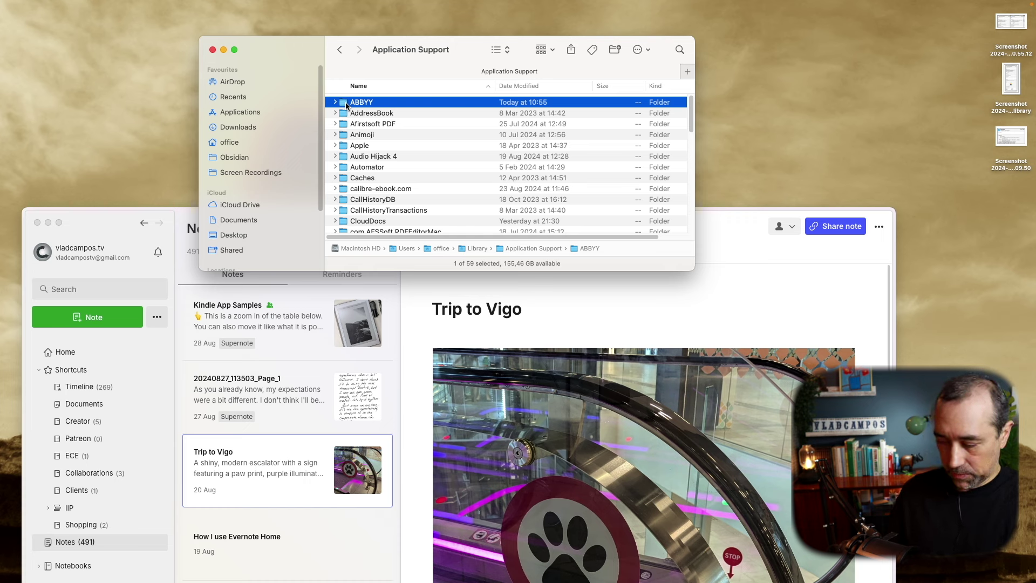
{"action": "key", "text": "super+i"}
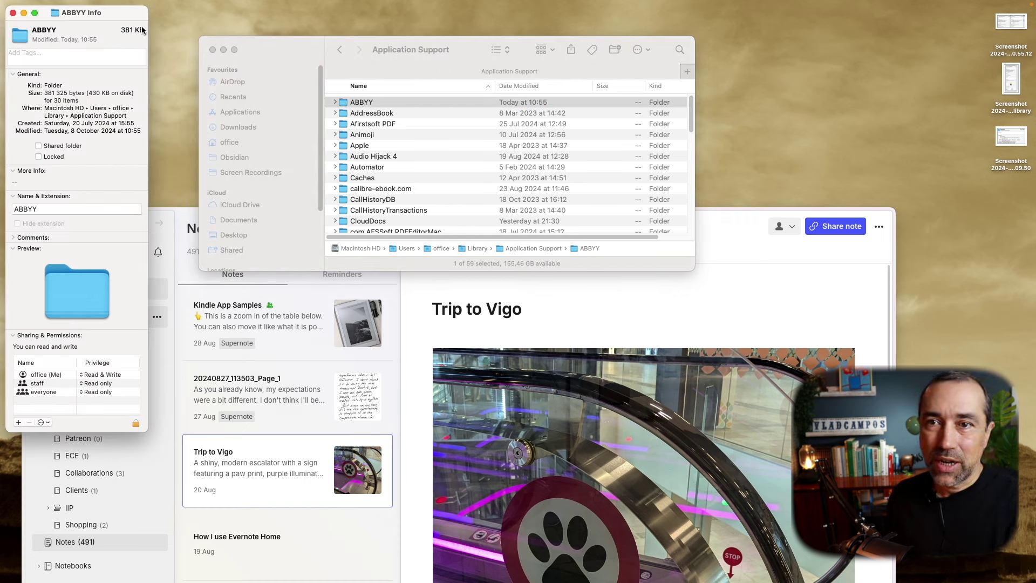
{"action": "left_click_drag", "start_coordinate": [42, 14], "coordinate": [69, 30]}
{"action": "left_click", "coordinate": [41, 28]}
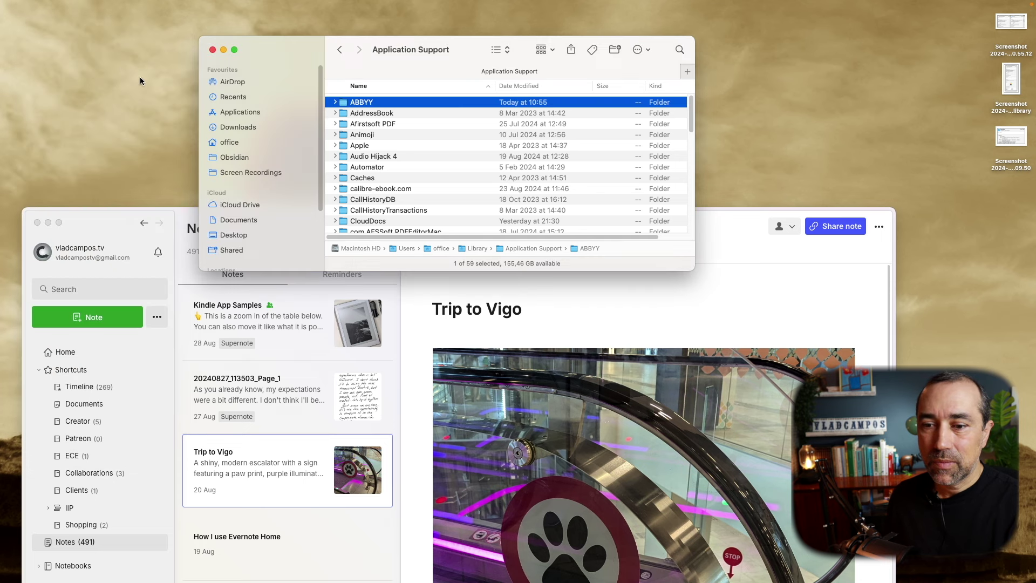
{"action": "left_click", "coordinate": [332, 308]}
{"action": "key", "text": "super+Tab"}
{"action": "key", "text": "super+Tab"}
{"action": "left_click_drag", "start_coordinate": [637, 374], "coordinate": [630, 186]}
Search for 'macos application support ABBY' and open the Apple Community thread about it.
{"action": "left_click", "coordinate": [517, 167]}
{"action": "type", "text": "macos"}
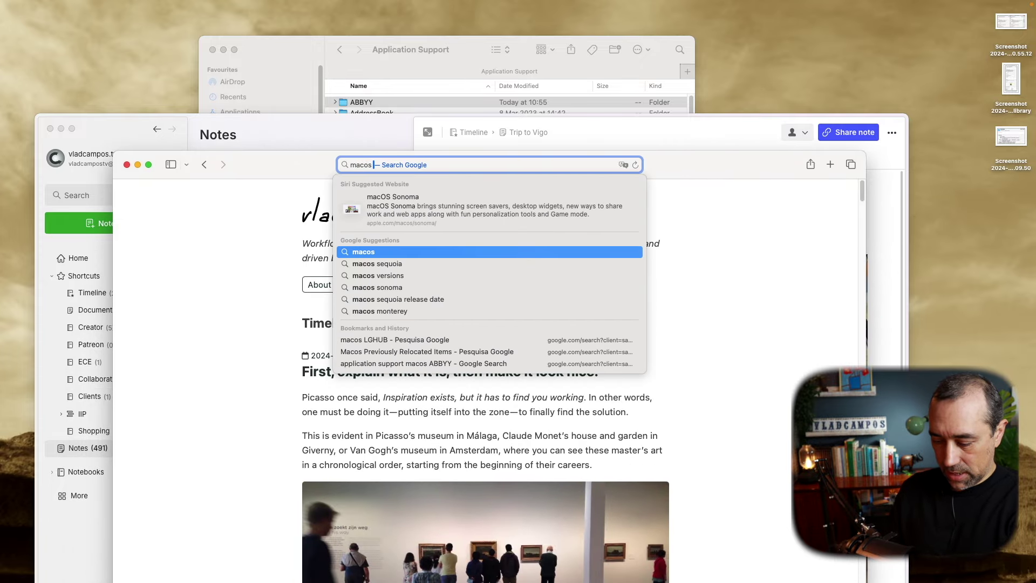
{"action": "type", "text": " application su"}
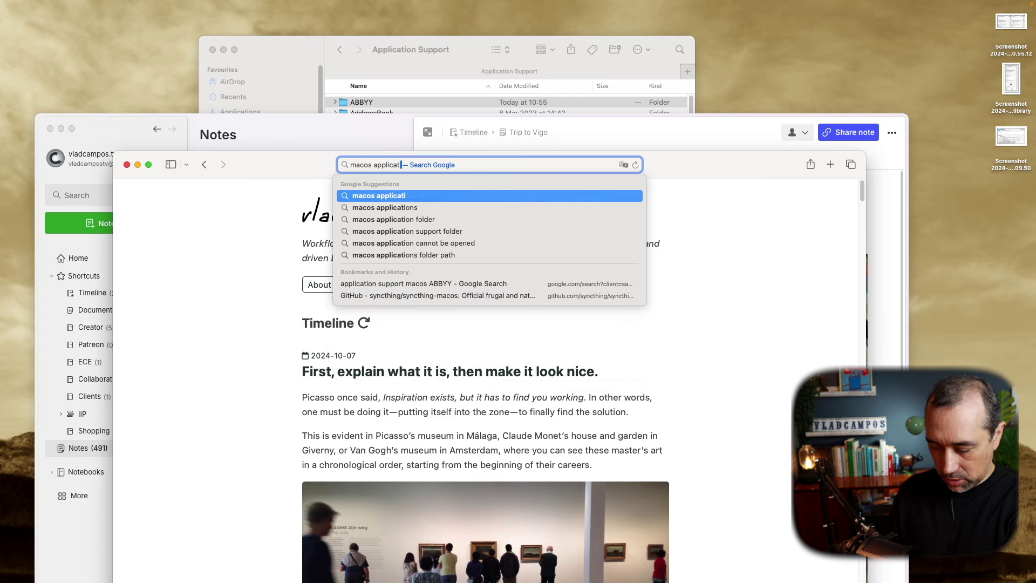
{"action": "type", "text": "ppor"}
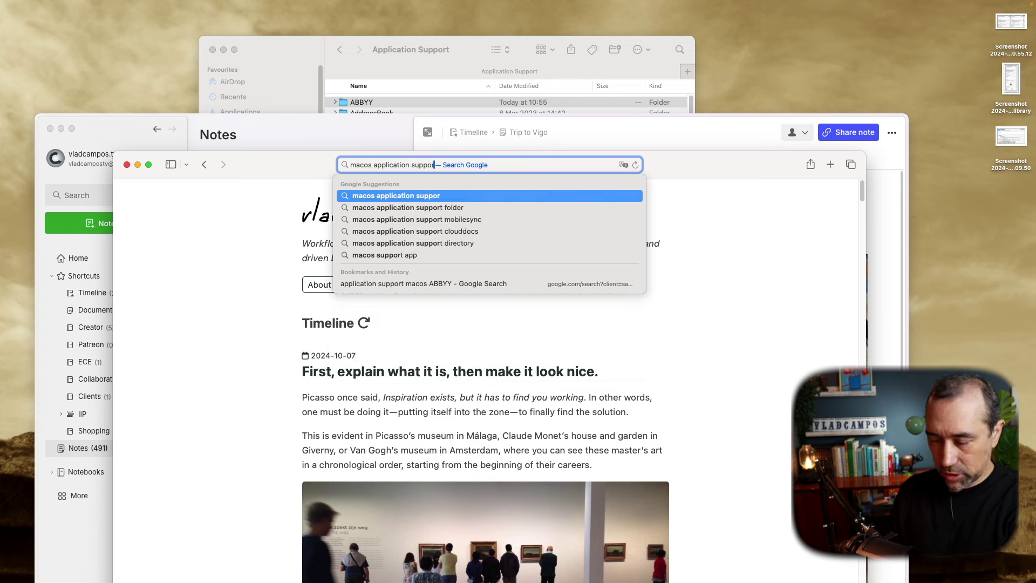
{"action": "type", "text": "t A"}
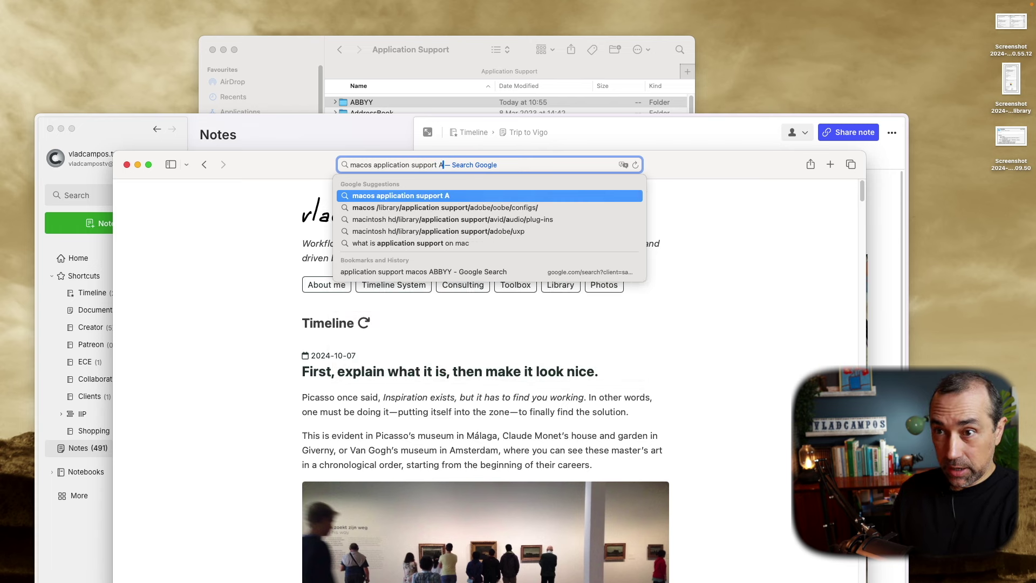
{"action": "type", "text": "BBYY"}
{"action": "key", "text": "Return"}
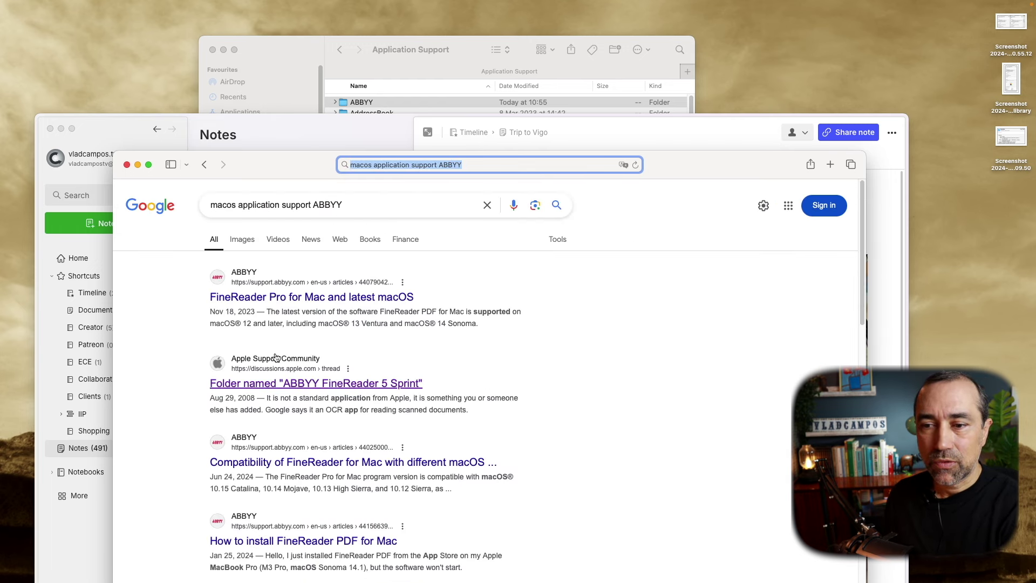
{"action": "left_click", "coordinate": [274, 389]}
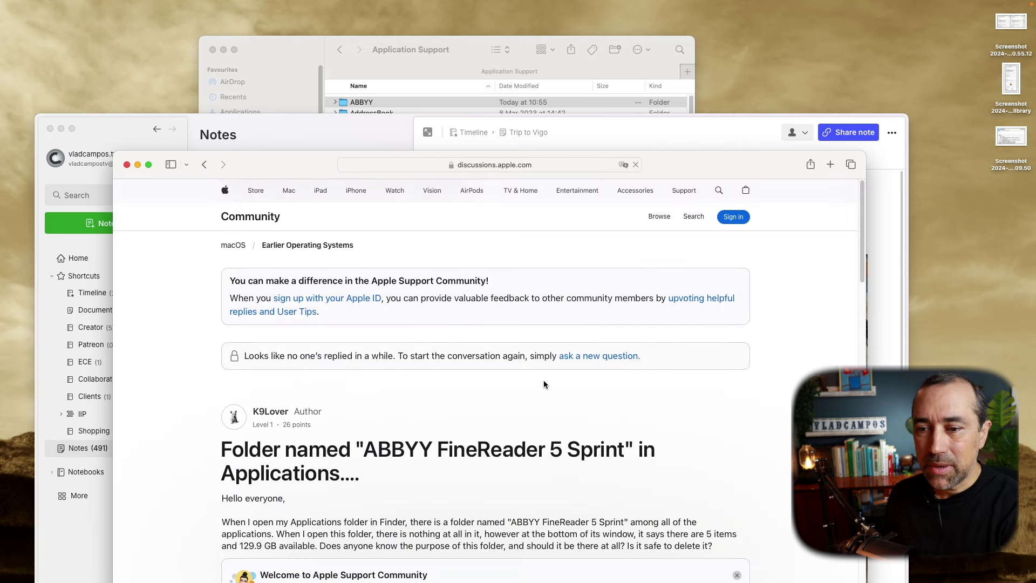
Read the reply identifying ABBYY FineReader 5 Sprint as an OCR app, then return to Finder.
{"action": "scroll", "coordinate": [745, 421], "scroll_direction": "down", "scroll_amount": 3}
{"action": "scroll", "coordinate": [745, 422], "scroll_direction": "down", "scroll_amount": 5}
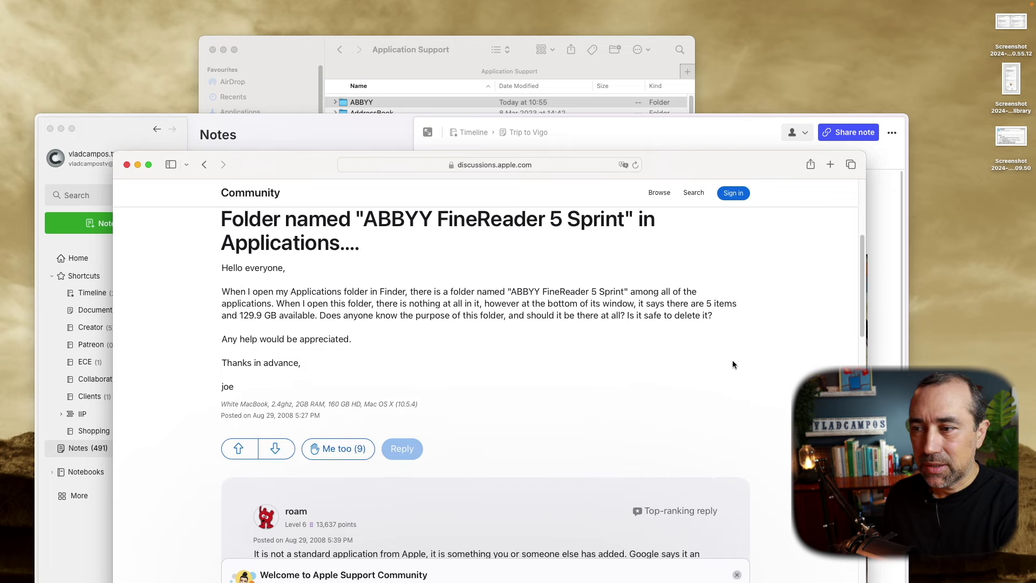
{"action": "scroll", "coordinate": [733, 365], "scroll_direction": "down", "scroll_amount": 5}
{"action": "scroll", "coordinate": [733, 365], "scroll_direction": "down", "scroll_amount": 1}
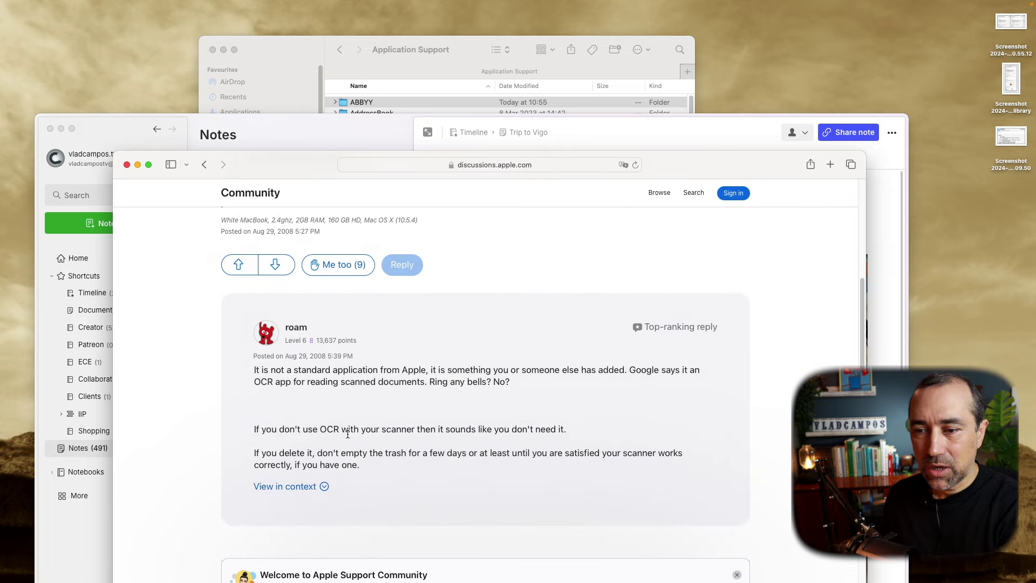
{"action": "left_click_drag", "start_coordinate": [322, 429], "coordinate": [340, 429]}
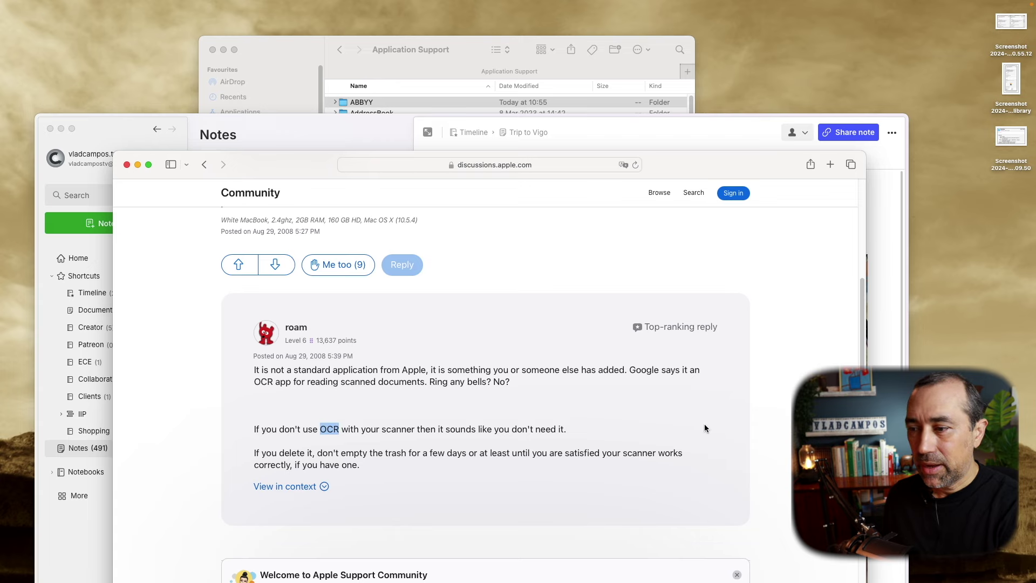
{"action": "scroll", "coordinate": [707, 424], "scroll_direction": "down", "scroll_amount": 10}
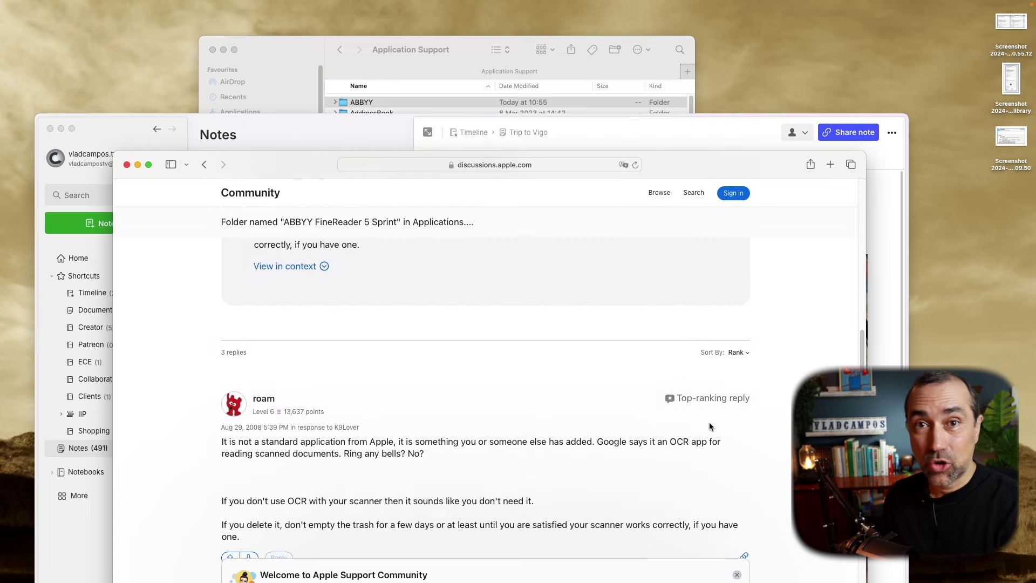
{"action": "scroll", "coordinate": [710, 427], "scroll_direction": "down", "scroll_amount": 1}
{"action": "scroll", "coordinate": [633, 185], "scroll_direction": "up", "scroll_amount": 12}
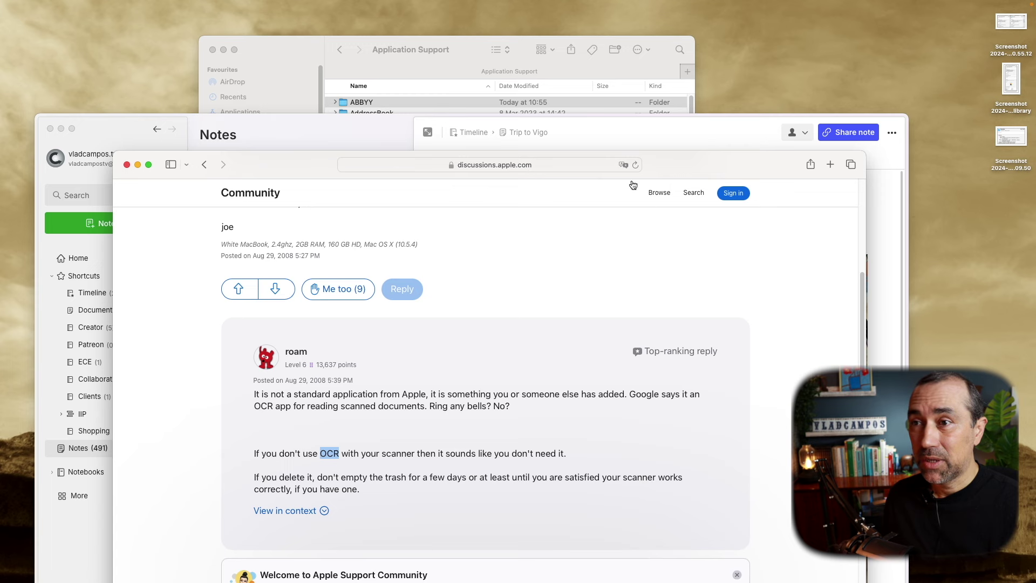
{"action": "left_click", "coordinate": [474, 54]}
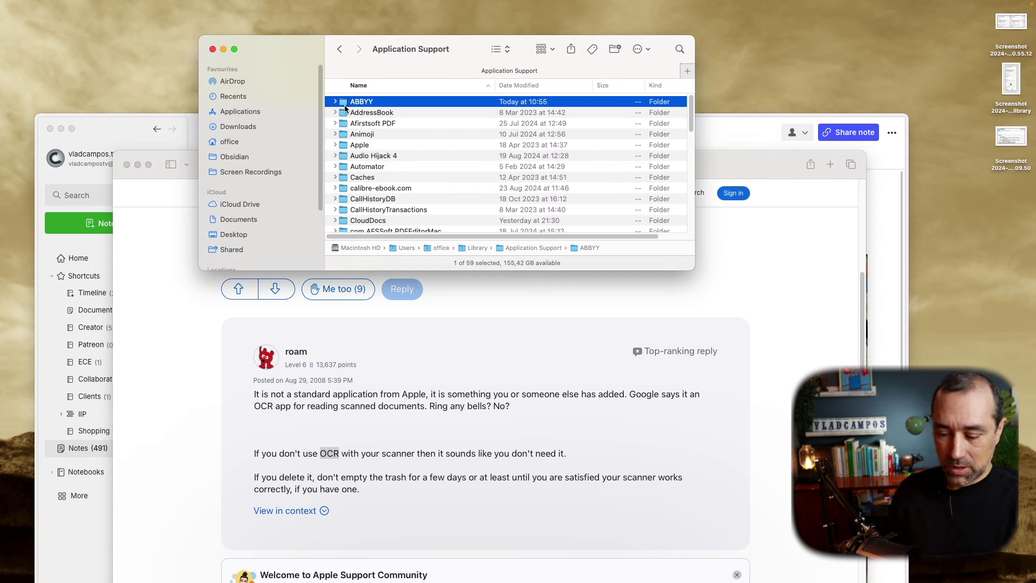
Trash the ABBYY folder and review the Afirstsoft PDF folder's size via Get Info.
{"action": "key", "text": "super+BackSpace"}
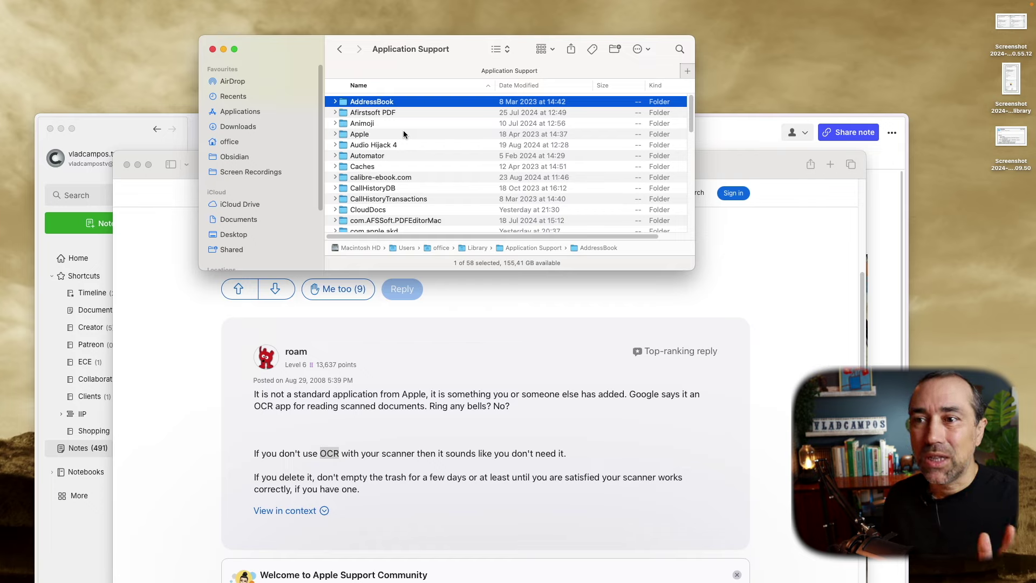
{"action": "left_click", "coordinate": [345, 115]}
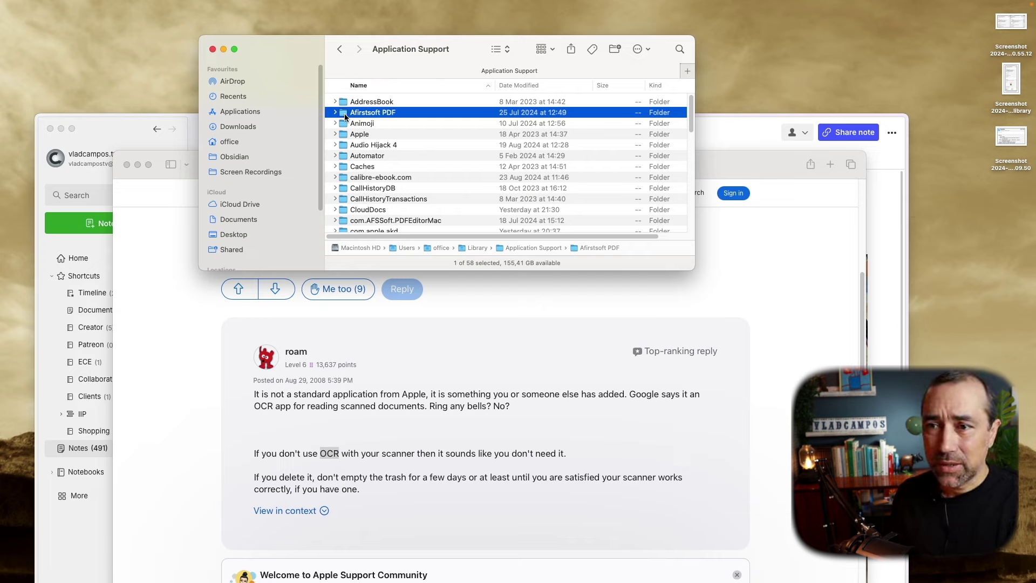
{"action": "right_click", "coordinate": [345, 116]}
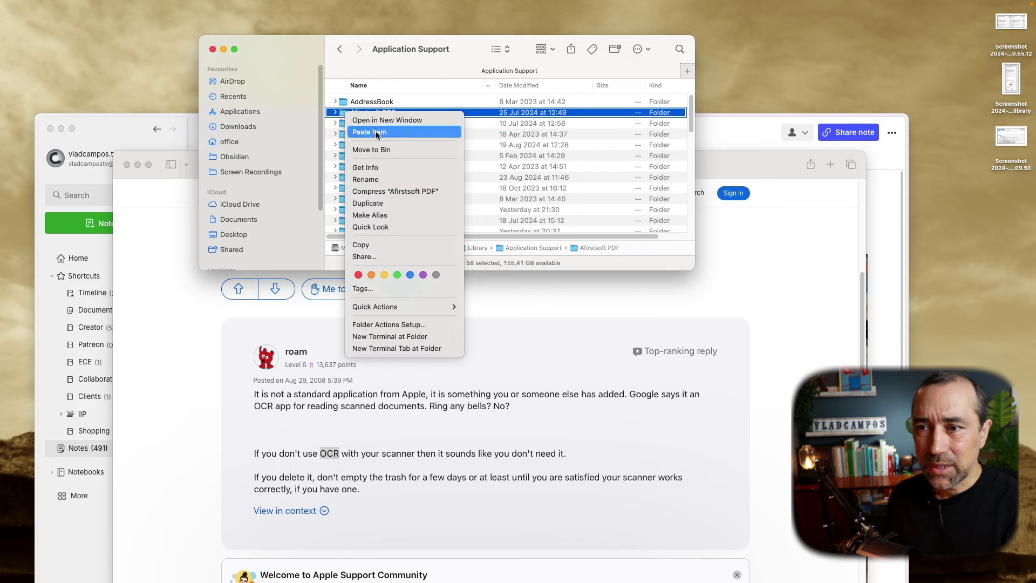
{"action": "left_click", "coordinate": [381, 164]}
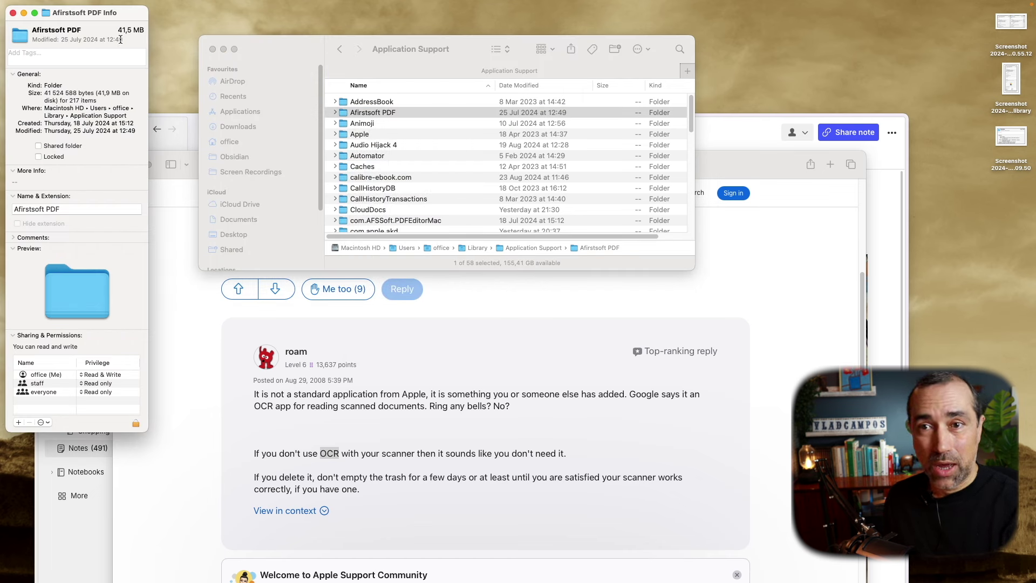
{"action": "left_click", "coordinate": [13, 12]}
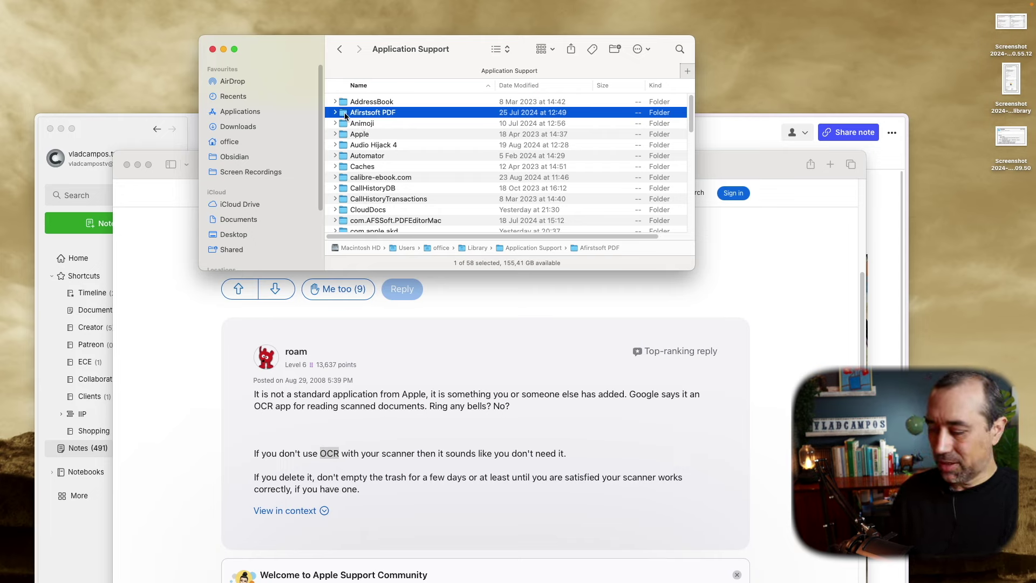
Move the calibre-ebook.com folder to the Trash.
{"action": "key", "text": "Down"}
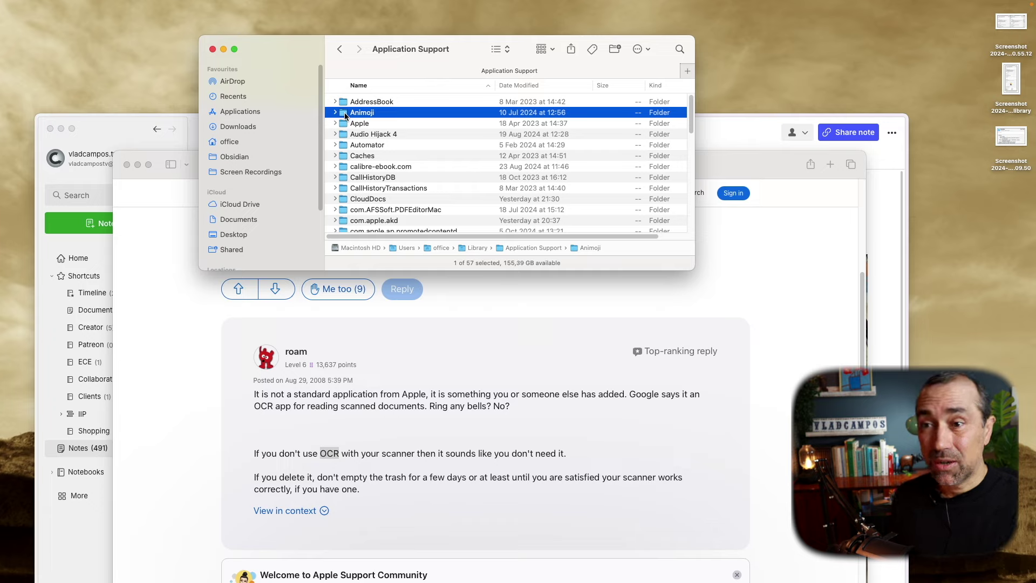
{"action": "left_click", "coordinate": [401, 169]}
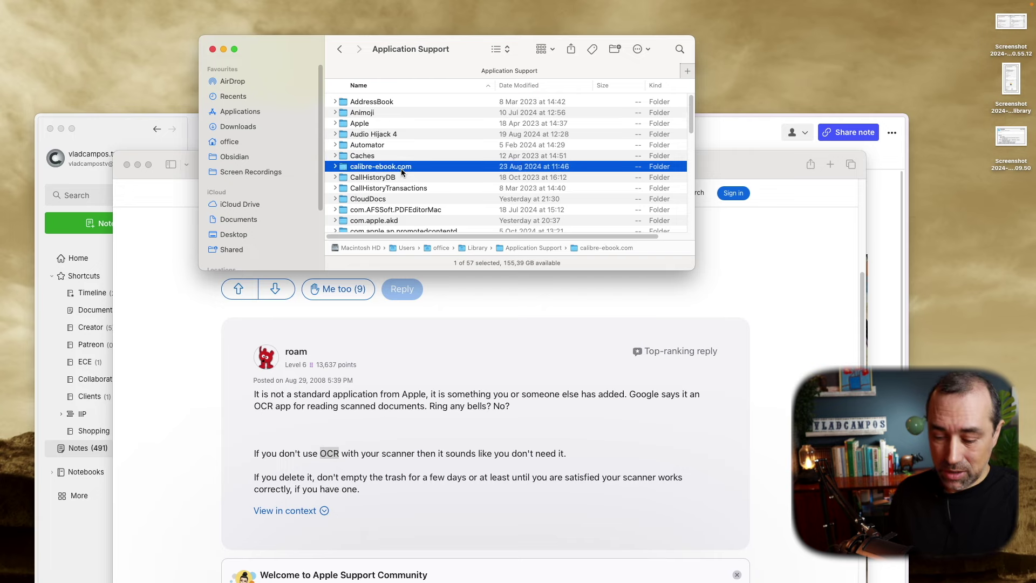
{"action": "key", "text": "super+BackSpace"}
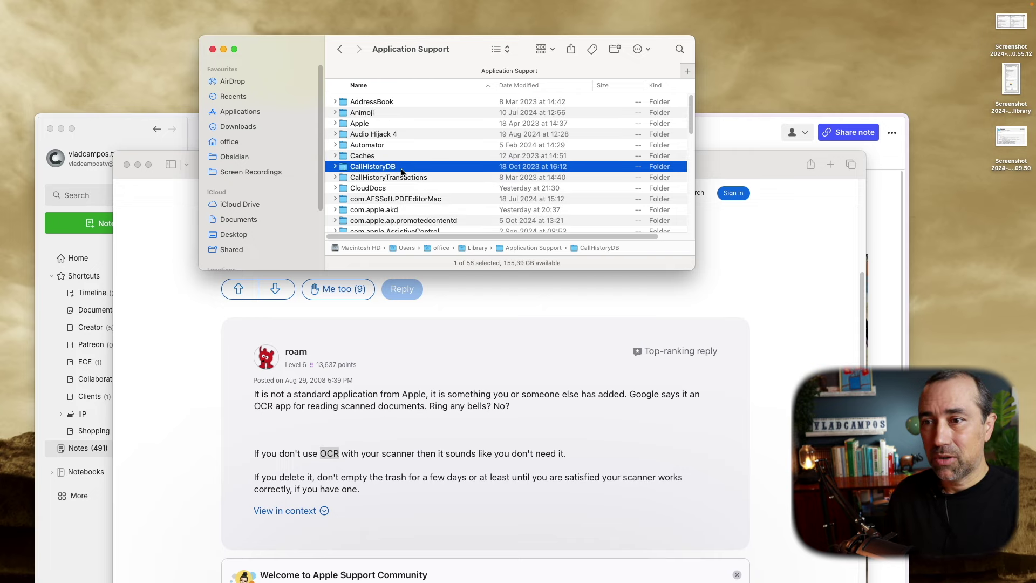